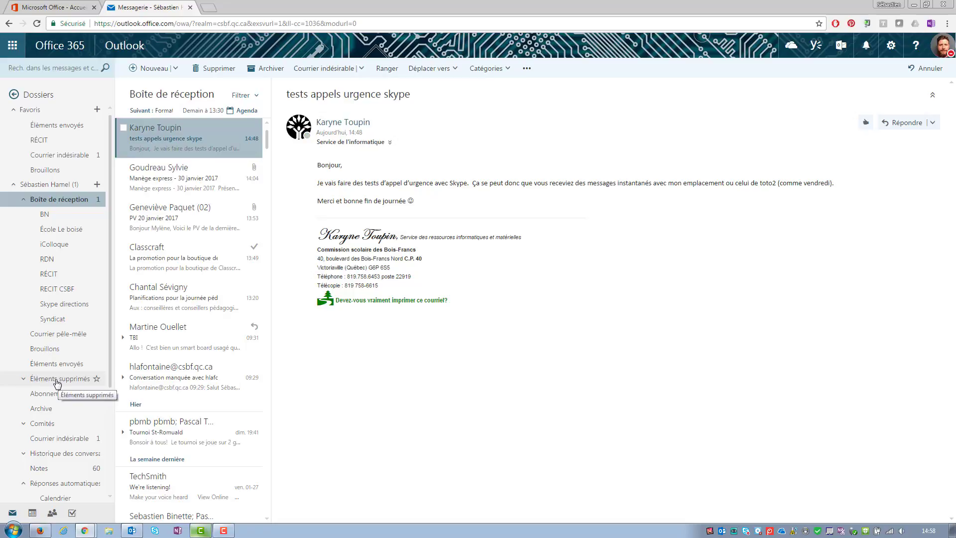
Mark the "tests appels urgence skype" message as read and flag it for follow-up
{"action": "mouse_move", "coordinate": [214, 129]}
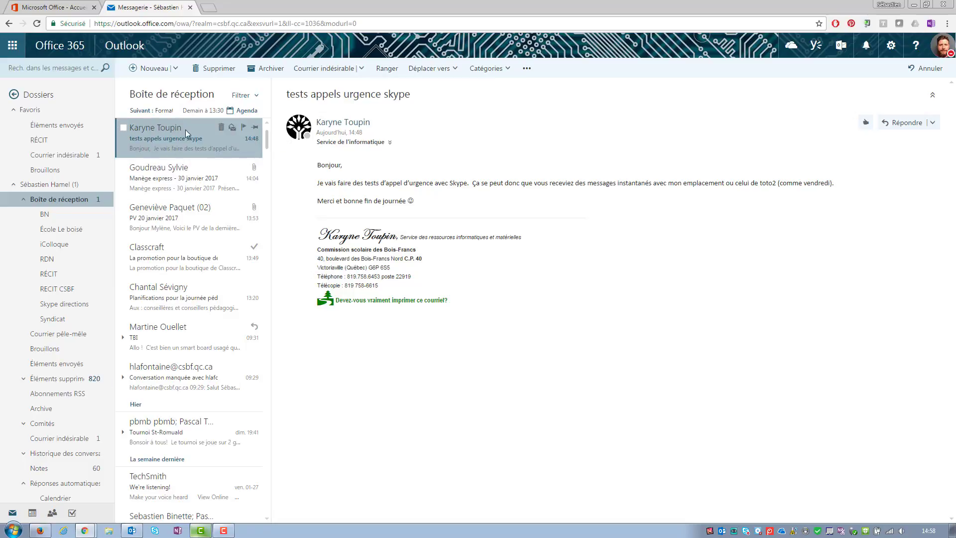
{"action": "left_click", "coordinate": [232, 129]}
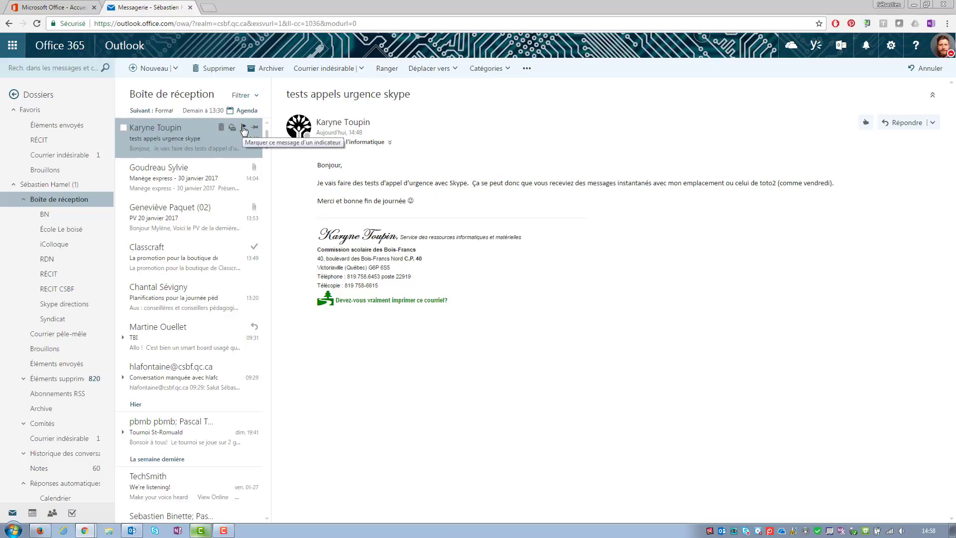
{"action": "left_click", "coordinate": [244, 127]}
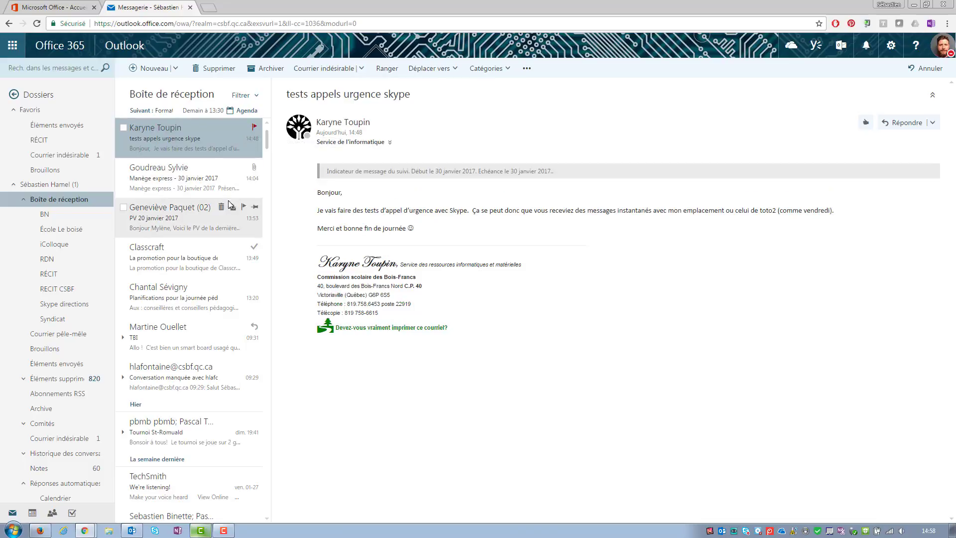
Return to the flagged "tests appels urgence skype" message, check its flag date options, and mark its follow-up as completed
{"action": "left_click", "coordinate": [204, 179]}
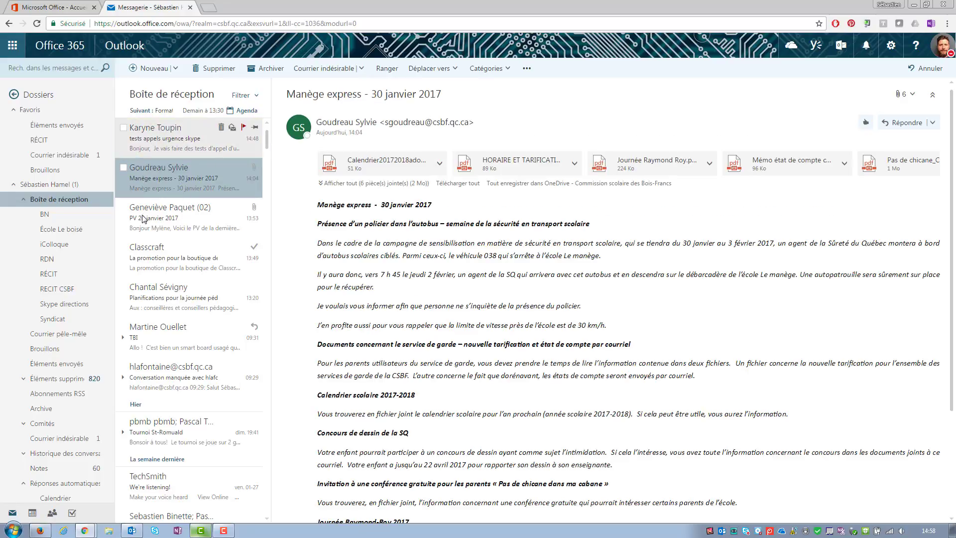
{"action": "left_click", "coordinate": [187, 130]}
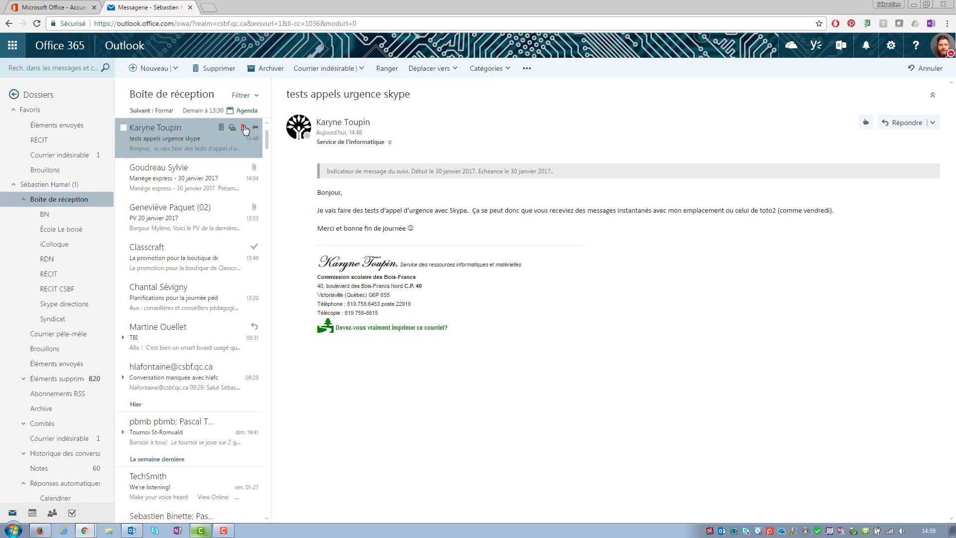
{"action": "right_click", "coordinate": [244, 128]}
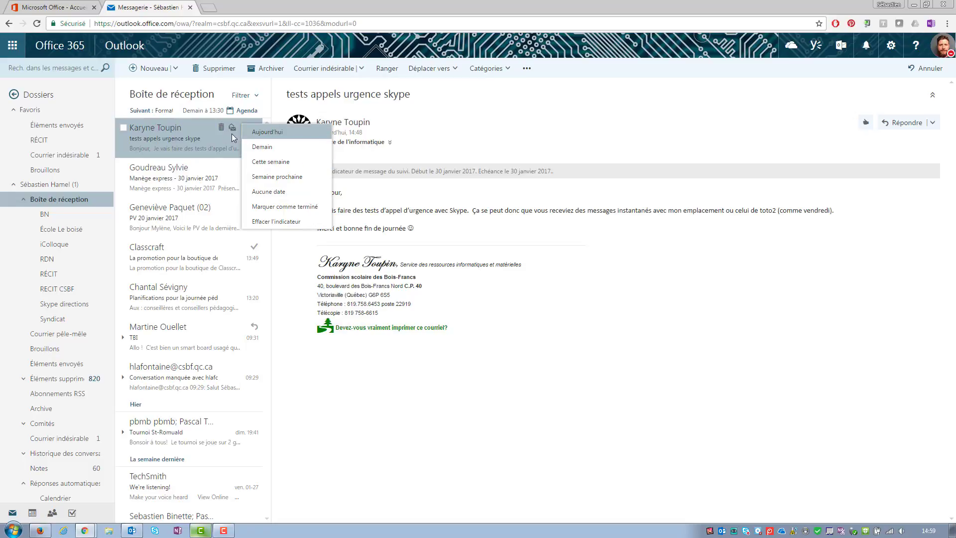
{"action": "left_click", "coordinate": [206, 128]}
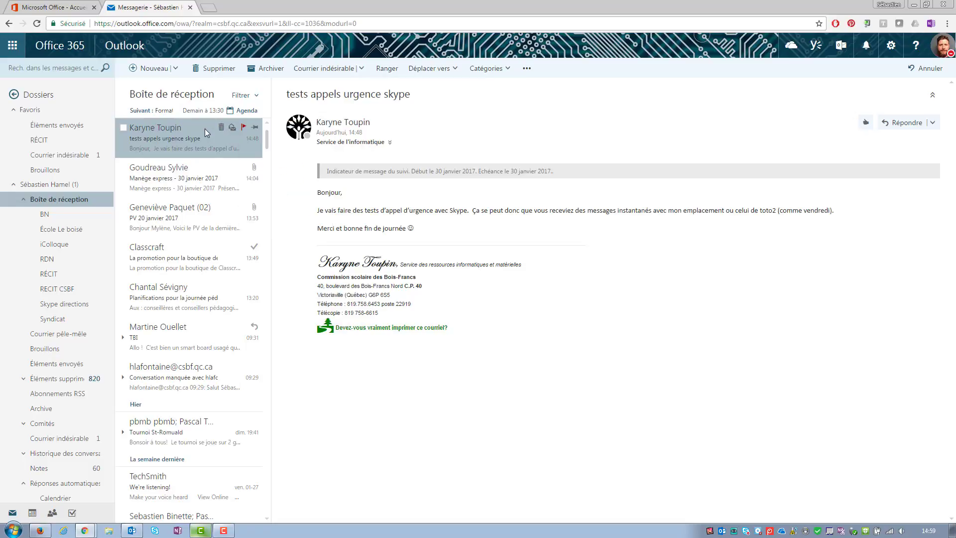
{"action": "left_click", "coordinate": [243, 128]}
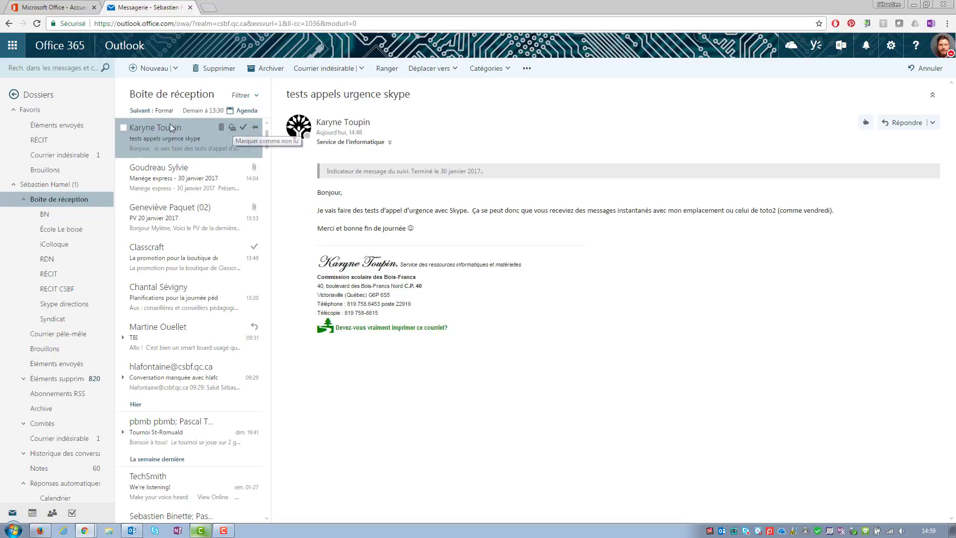
Pin and unpin the "tests appels urgence skype" message, and do the same with "Manège express - 30 janvier 2017"
{"action": "left_click", "coordinate": [257, 130]}
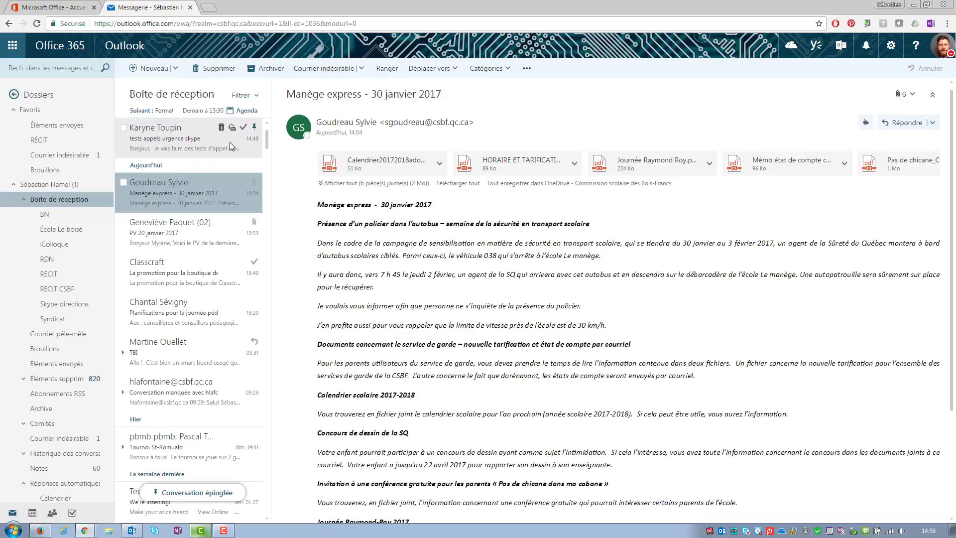
{"action": "left_click", "coordinate": [255, 129]}
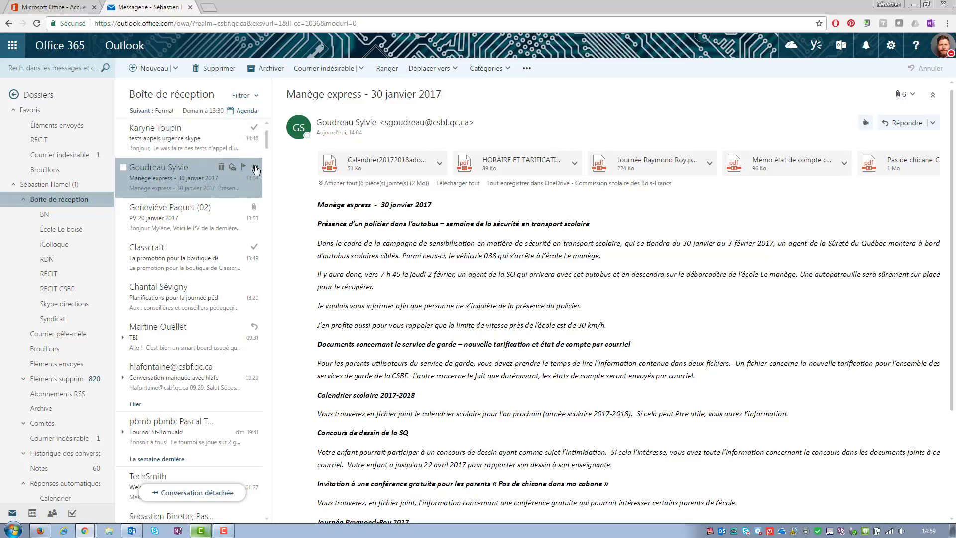
{"action": "left_click", "coordinate": [255, 168]}
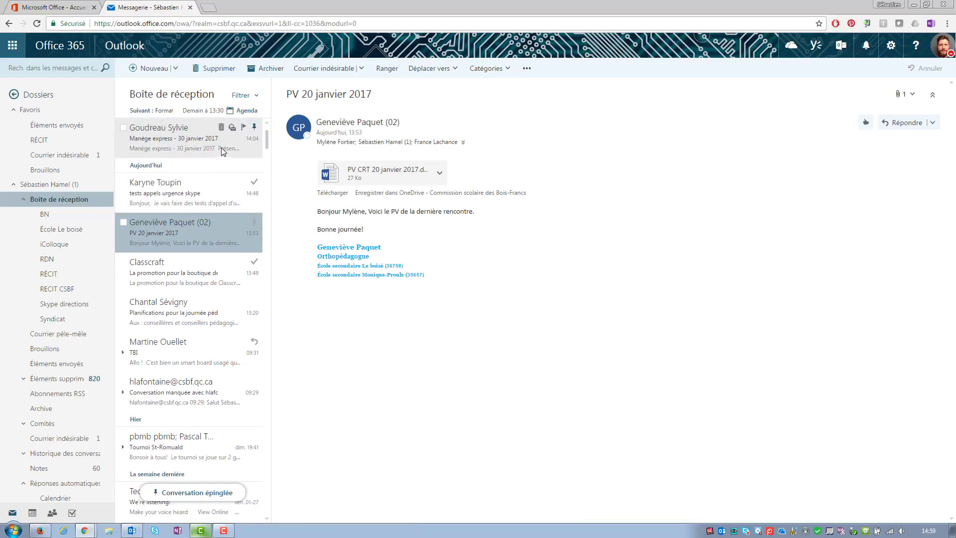
{"action": "scroll", "coordinate": [220, 150], "scroll_direction": "down", "scroll_amount": 1}
{"action": "scroll", "coordinate": [222, 153], "scroll_direction": "up", "scroll_amount": 1}
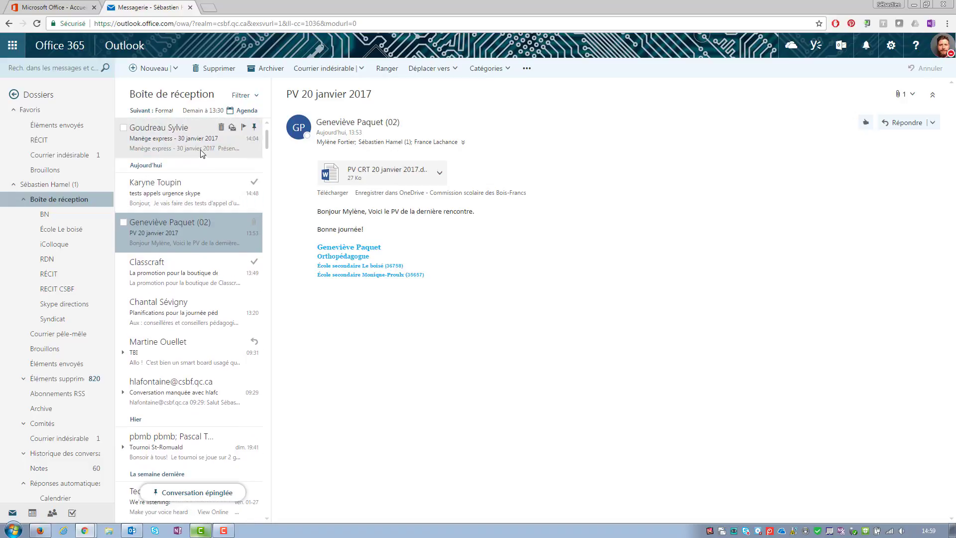
{"action": "left_click", "coordinate": [255, 128]}
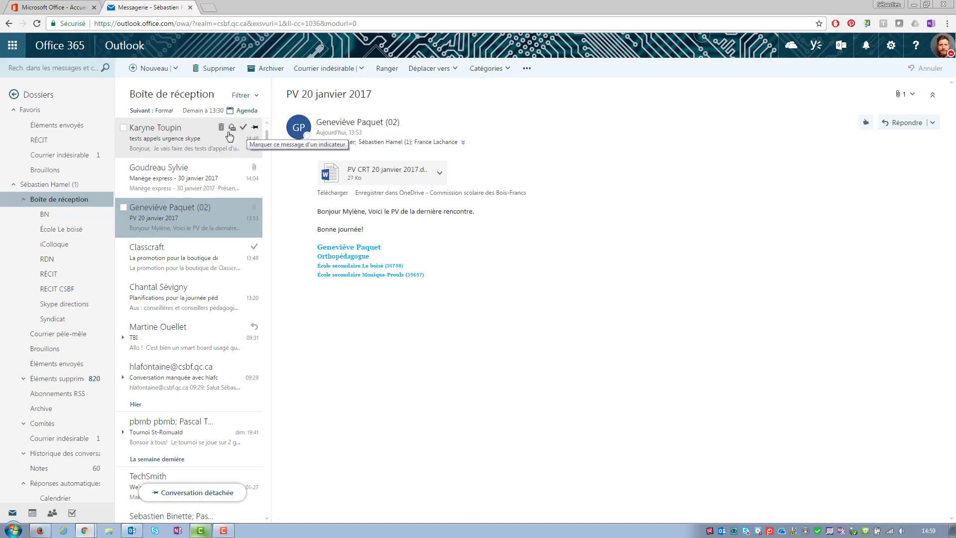
Open the "tests appels urgence skype" message and view the inbox's filter and sort options
{"action": "left_click", "coordinate": [161, 135]}
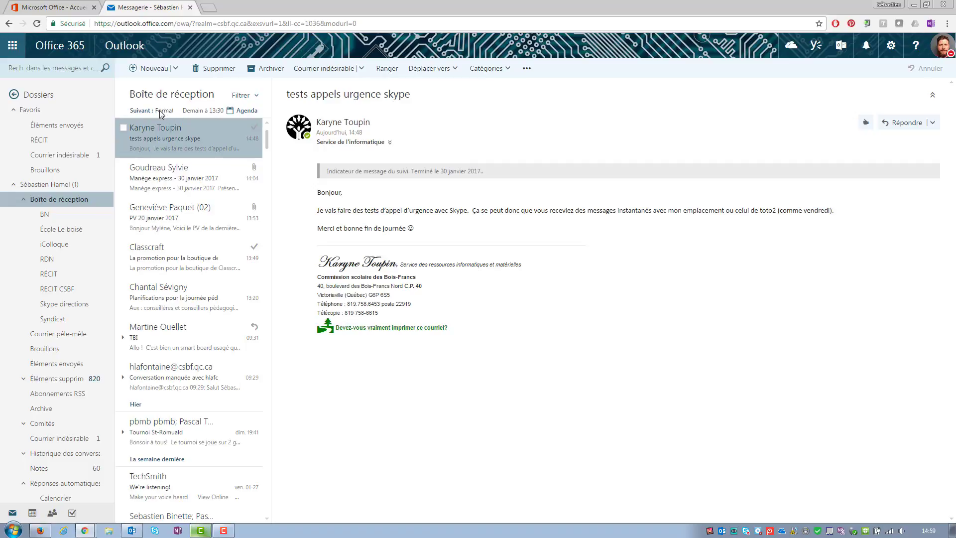
{"action": "left_click", "coordinate": [253, 96]}
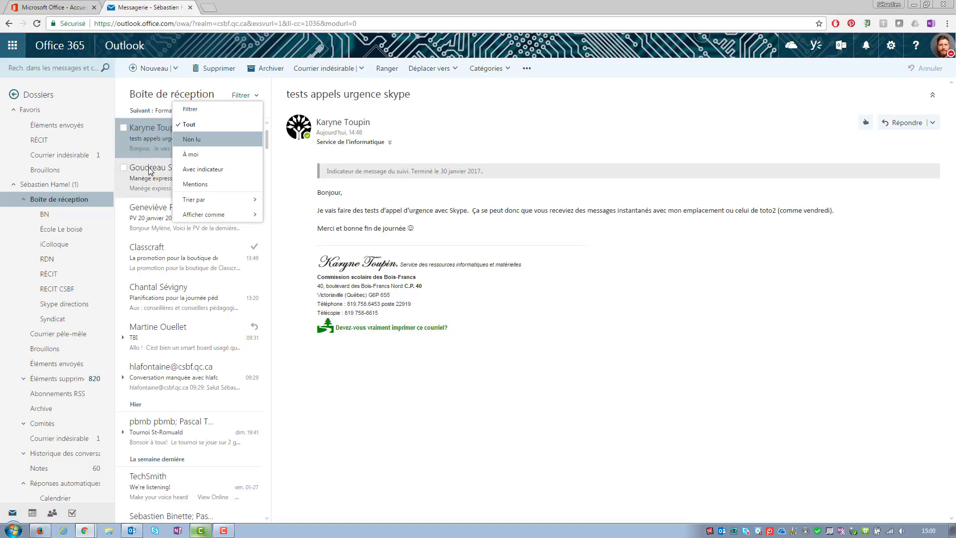
{"action": "left_click", "coordinate": [147, 123]}
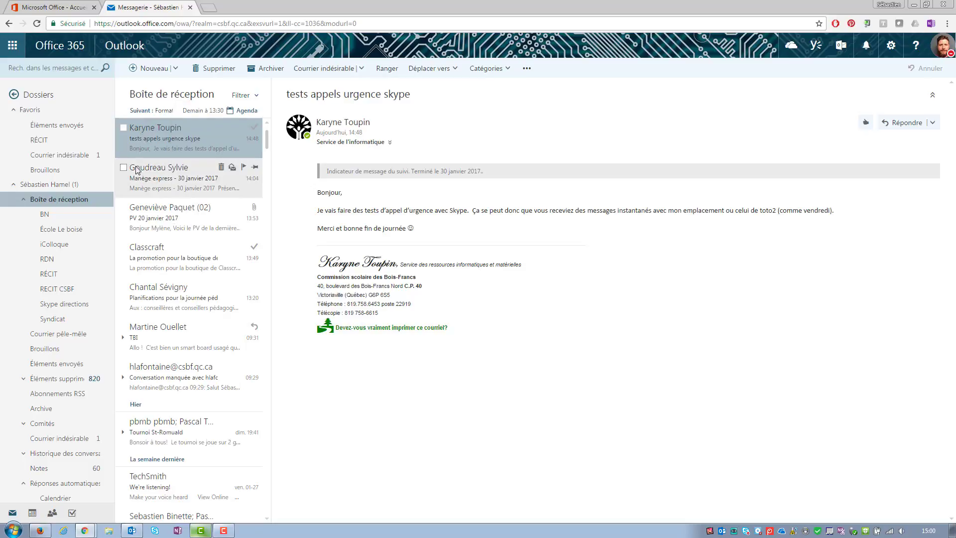
Create a "Manège" subfolder in Boîte de réception and move the "Manège express - 30 janvier 2017" message into it
{"action": "right_click", "coordinate": [58, 201]}
{"action": "left_click", "coordinate": [75, 211]}
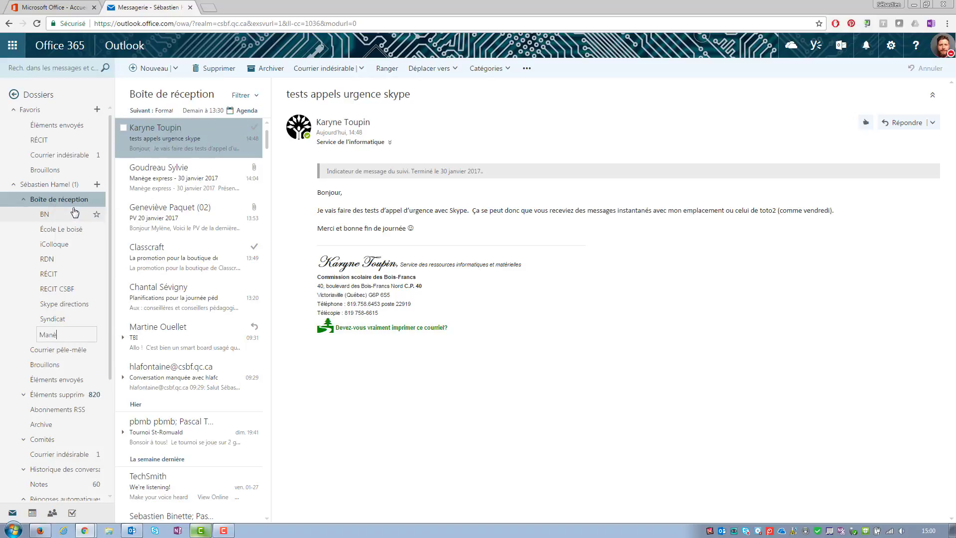
{"action": "key", "text": "Return"}
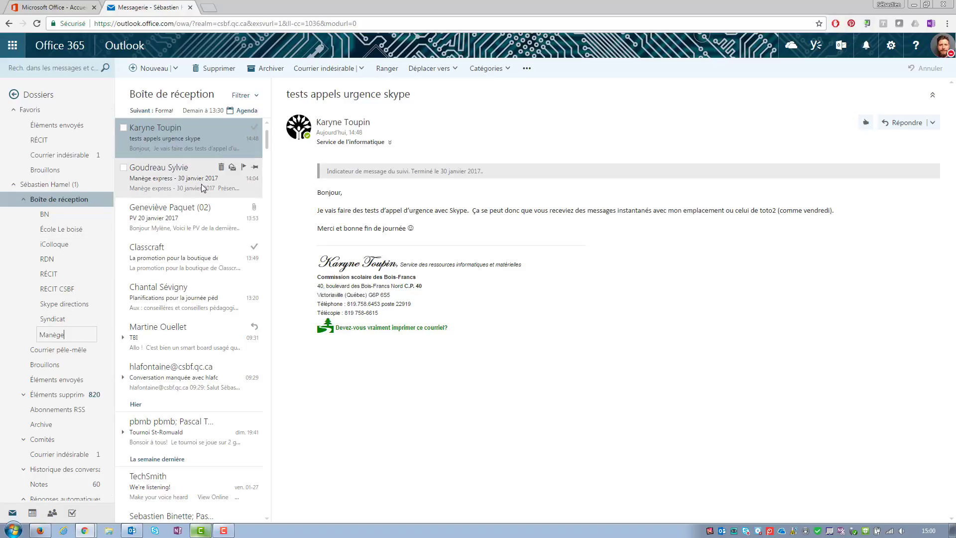
{"action": "left_click", "coordinate": [178, 175]}
{"action": "left_click_drag", "start_coordinate": [177, 175], "coordinate": [51, 337]}
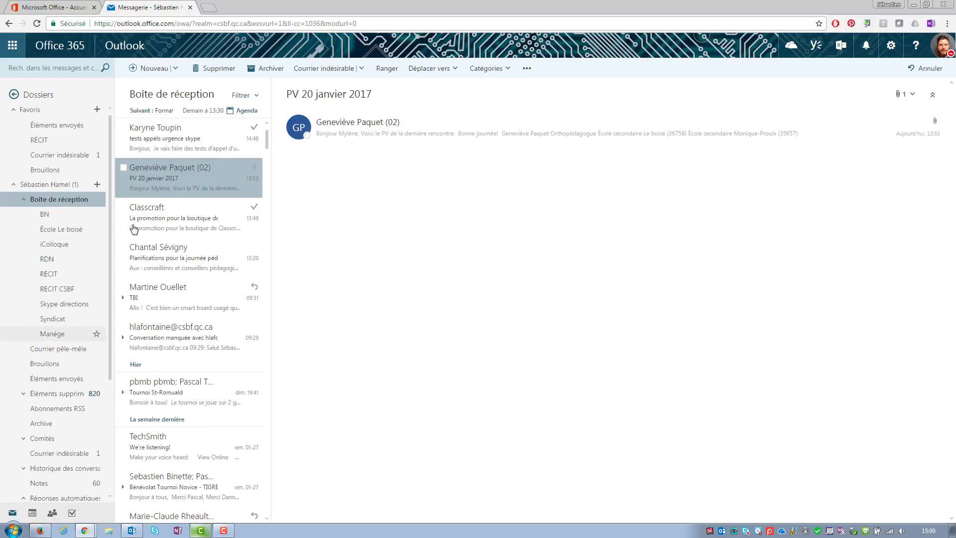
Open "tests appels urgence skype", select all the inbox conversations, and clear the selection
{"action": "left_click", "coordinate": [159, 129]}
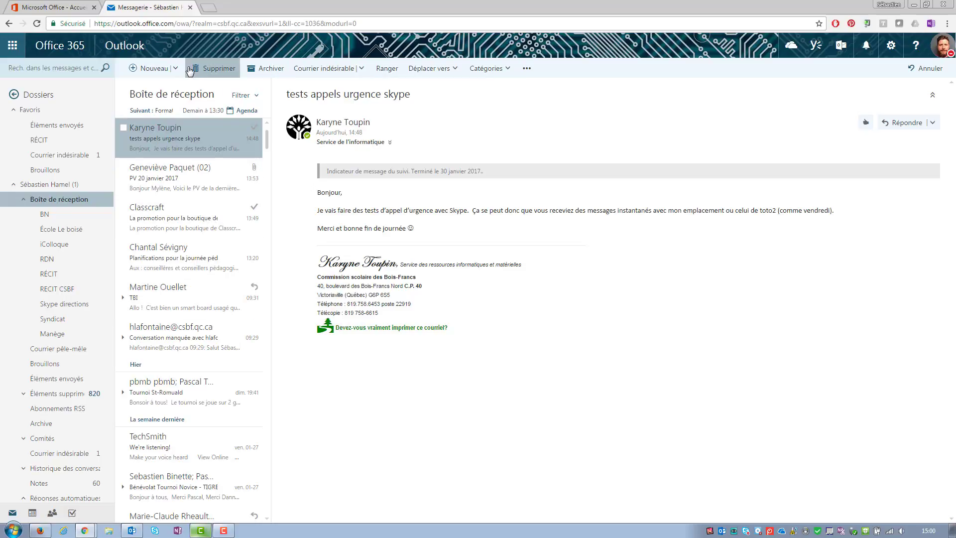
{"action": "left_click", "coordinate": [124, 128]}
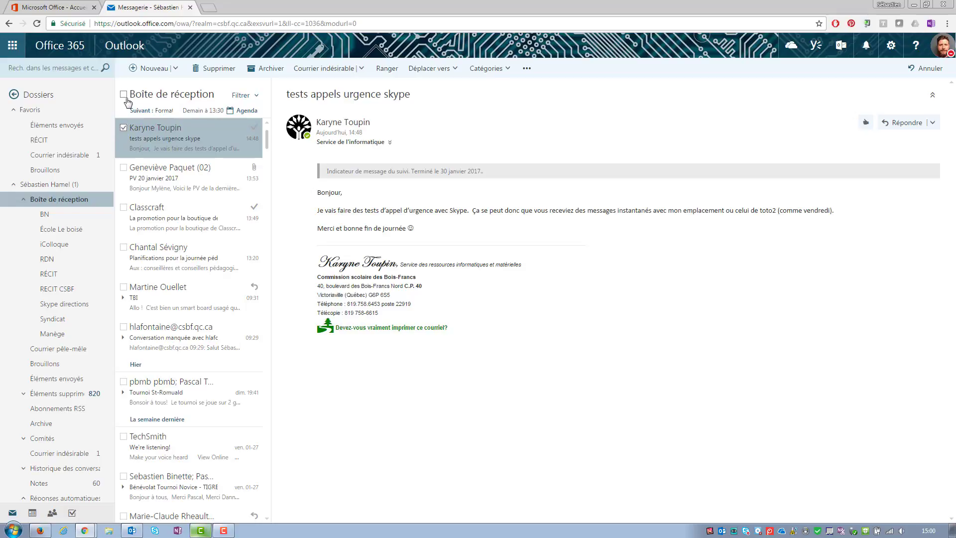
{"action": "left_click", "coordinate": [124, 96]}
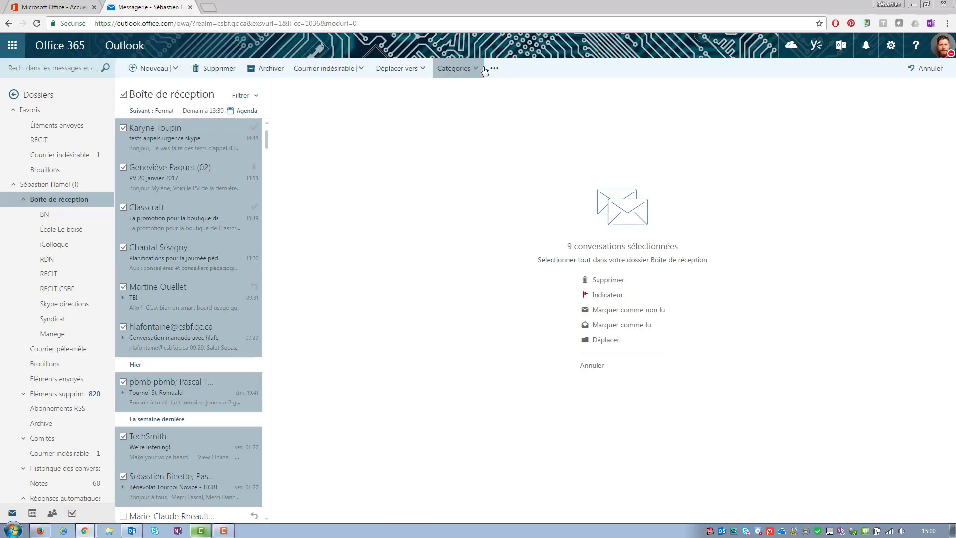
{"action": "left_click", "coordinate": [124, 96]}
Select the "tests appels urgence skype", "PV 20 janvier 2017" and Classcraft conversations and view the available categories and additional actions
{"action": "left_click", "coordinate": [124, 128]}
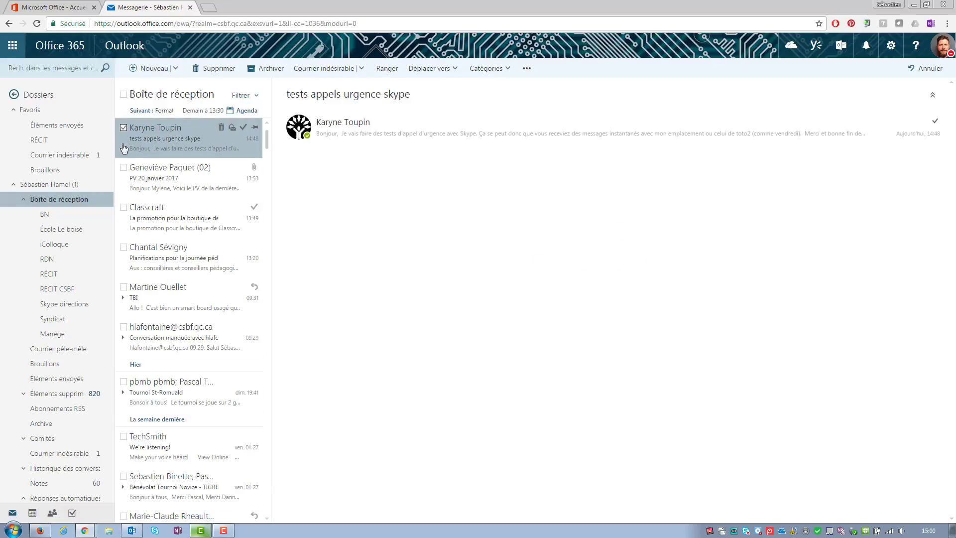
{"action": "left_click", "coordinate": [124, 168]}
{"action": "left_click", "coordinate": [124, 208]}
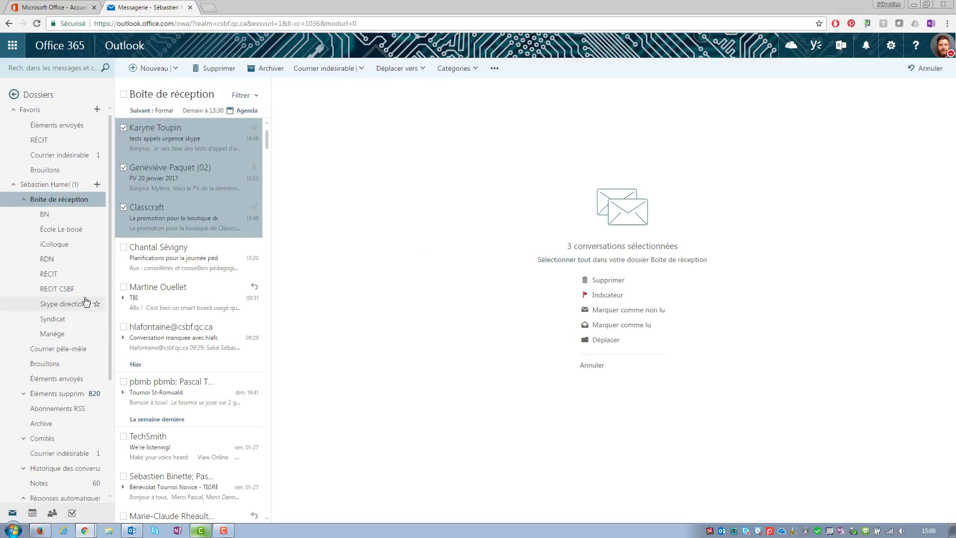
{"action": "left_click", "coordinate": [480, 72]}
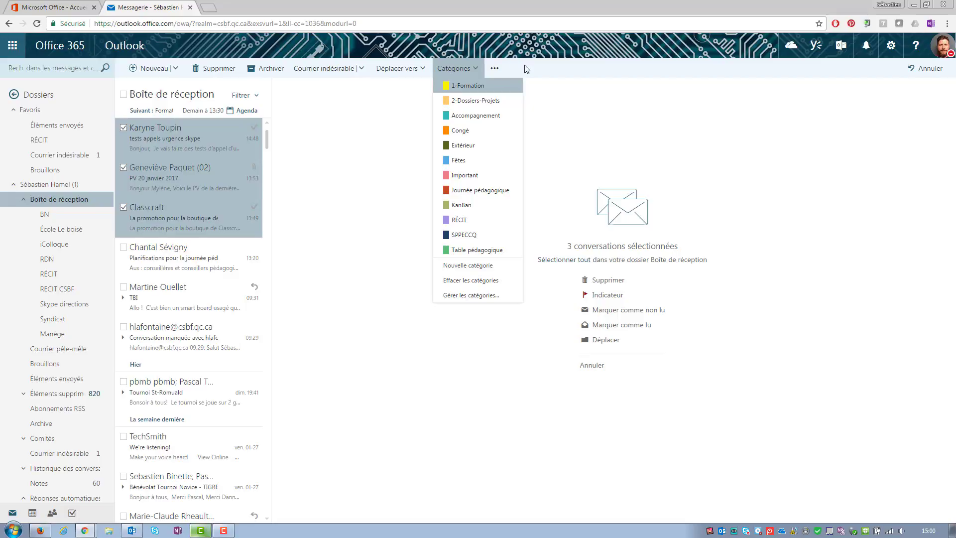
{"action": "left_click", "coordinate": [496, 70]}
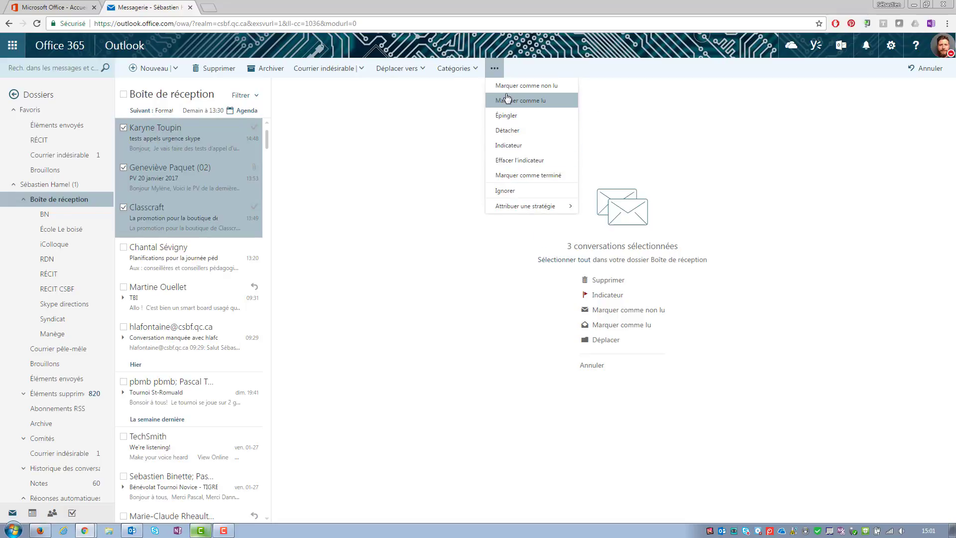
For the "tests appels urgence skype" message alone, view the archive and retention policies and the new inbox rule form, leaving without saving
{"action": "left_click", "coordinate": [154, 133]}
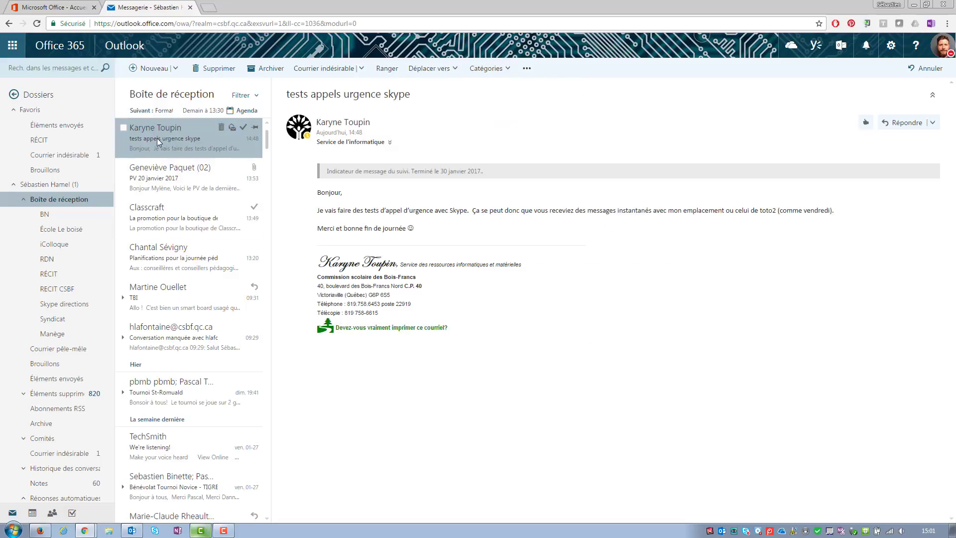
{"action": "left_click", "coordinate": [527, 69]}
{"action": "mouse_move", "coordinate": [551, 236]}
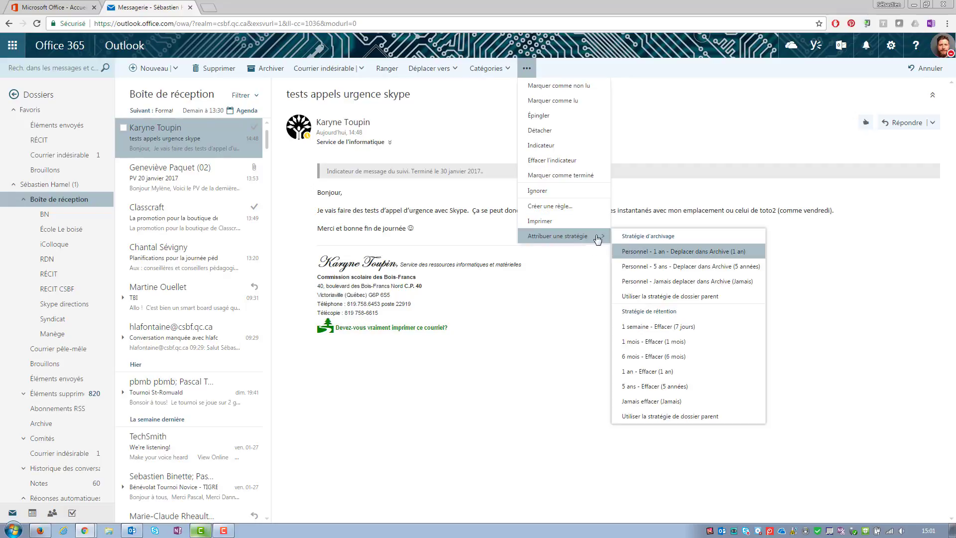
{"action": "left_click", "coordinate": [547, 210]}
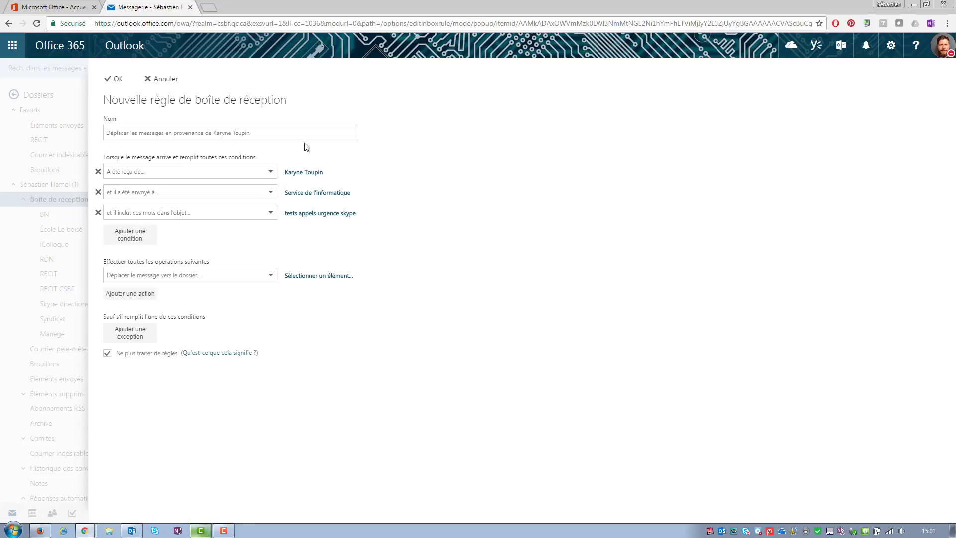
{"action": "left_click", "coordinate": [159, 80]}
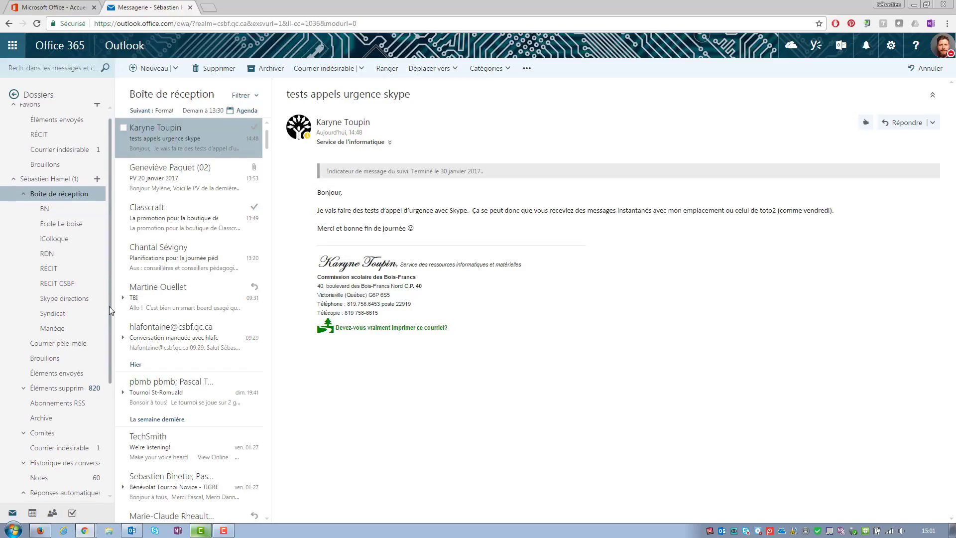
Look through the mailbox folder list down to the subfolders of Réponses automatiques and return to its beginning
{"action": "scroll", "coordinate": [109, 306], "scroll_direction": "down", "scroll_amount": 1}
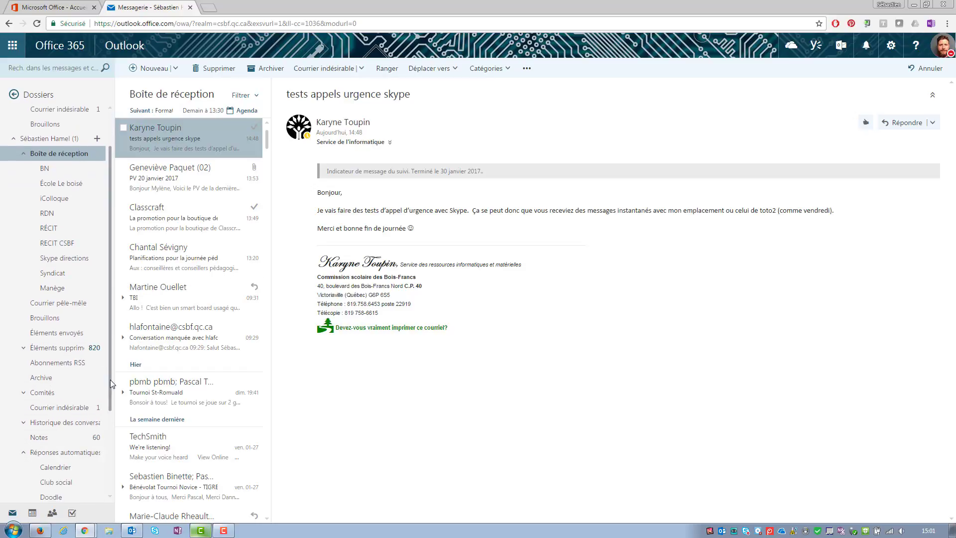
{"action": "scroll", "coordinate": [111, 381], "scroll_direction": "down", "scroll_amount": 2}
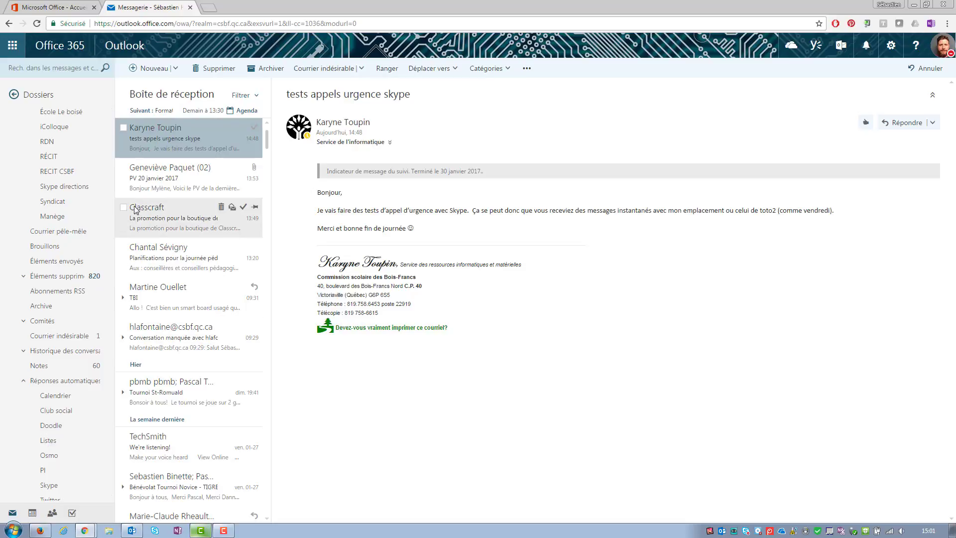
{"action": "left_click_drag", "start_coordinate": [112, 266], "coordinate": [112, 144]}
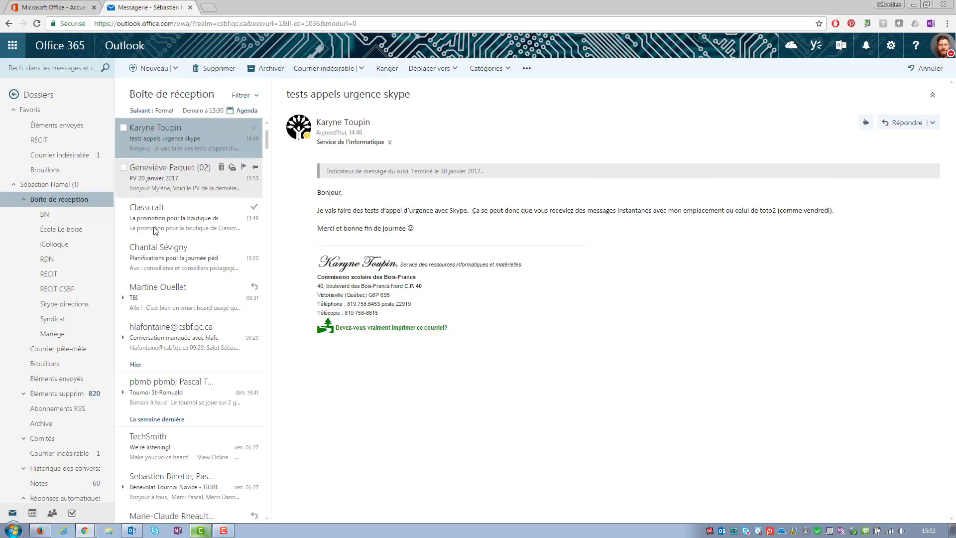
{"action": "left_click_drag", "start_coordinate": [109, 277], "coordinate": [127, 213]}
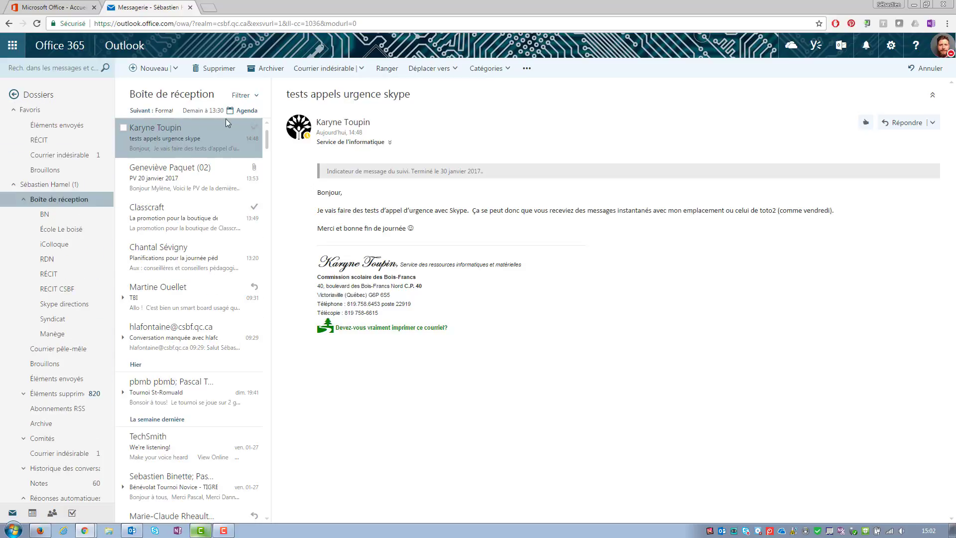
Start an inbox rule from the "tests appels urgence skype" message, view its available actions, including the forwarding and redirecting options, and discard the rule
{"action": "left_click", "coordinate": [528, 72]}
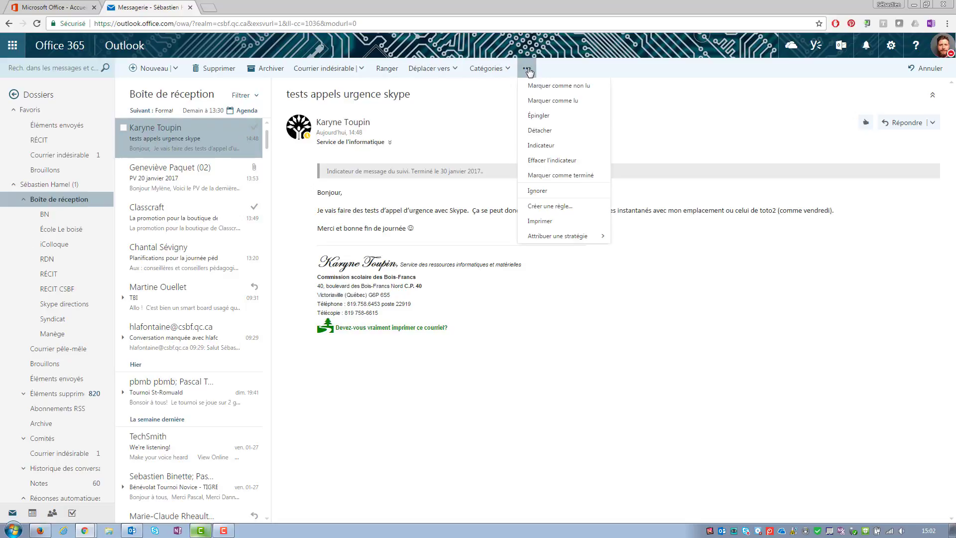
{"action": "left_click", "coordinate": [546, 209]}
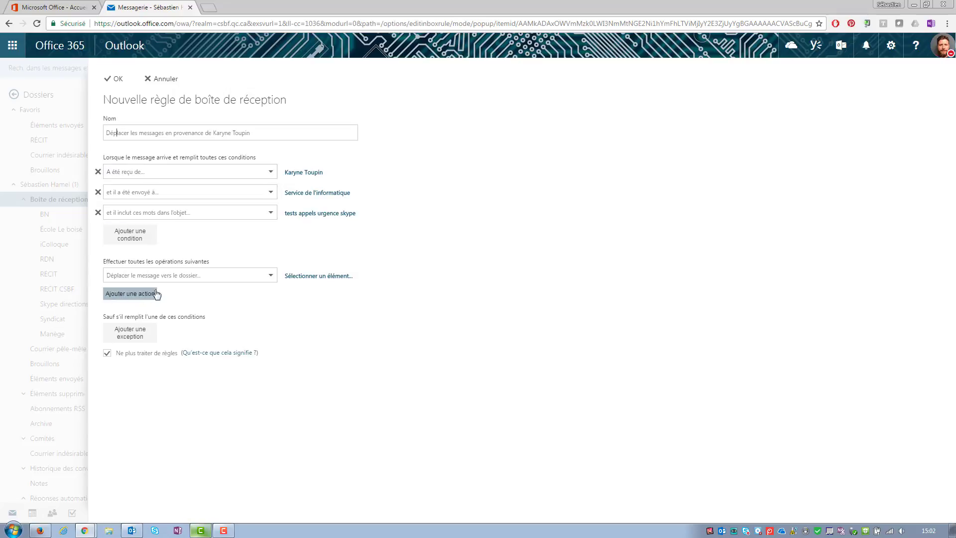
{"action": "left_click", "coordinate": [271, 277]}
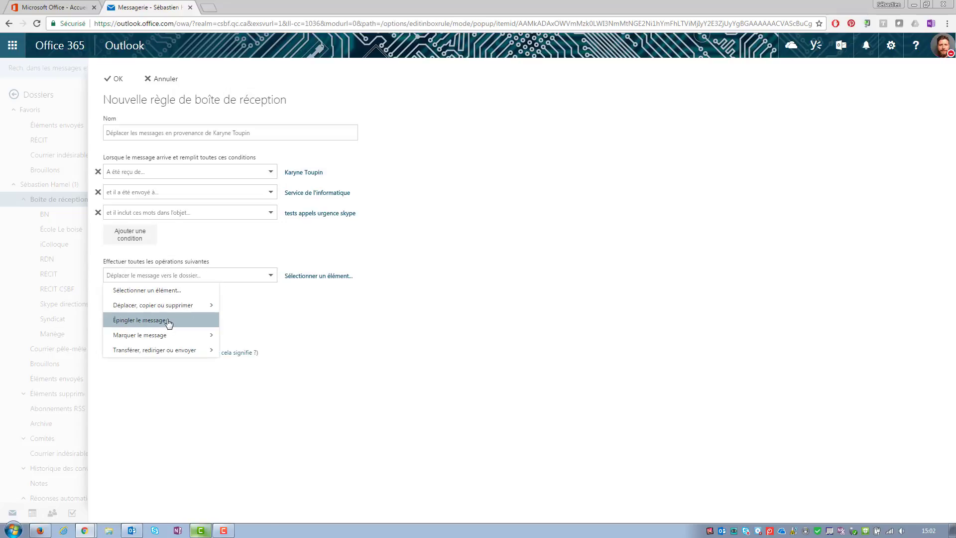
{"action": "mouse_move", "coordinate": [165, 350]}
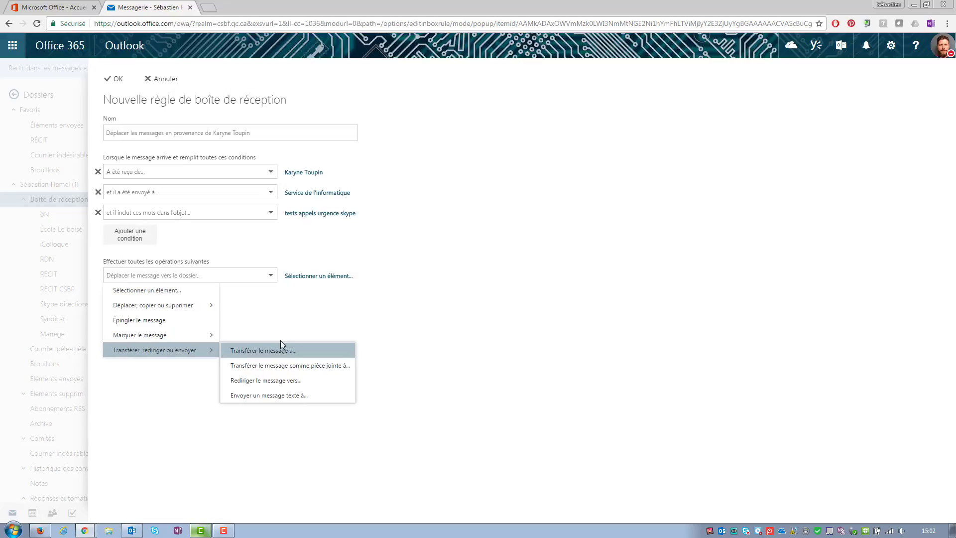
{"action": "left_click", "coordinate": [268, 306]}
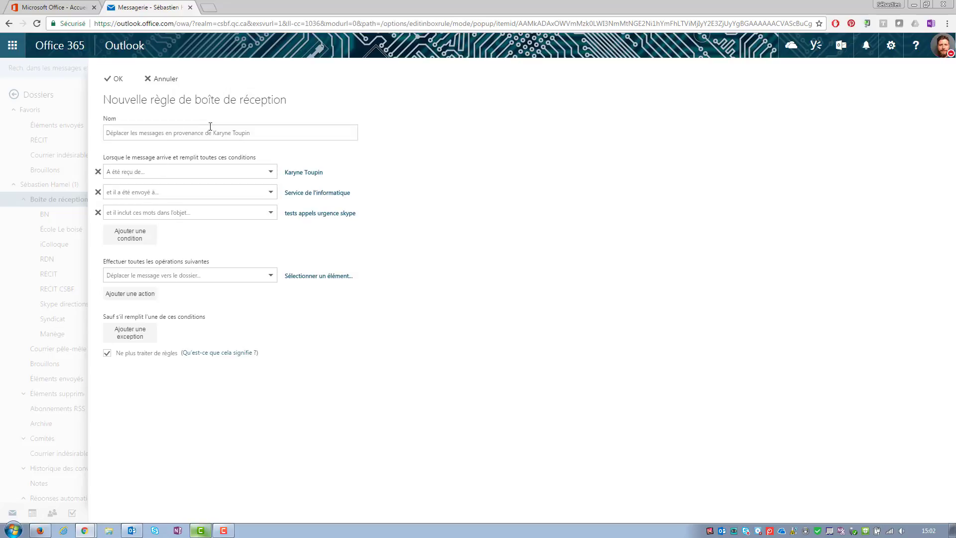
{"action": "left_click", "coordinate": [160, 80]}
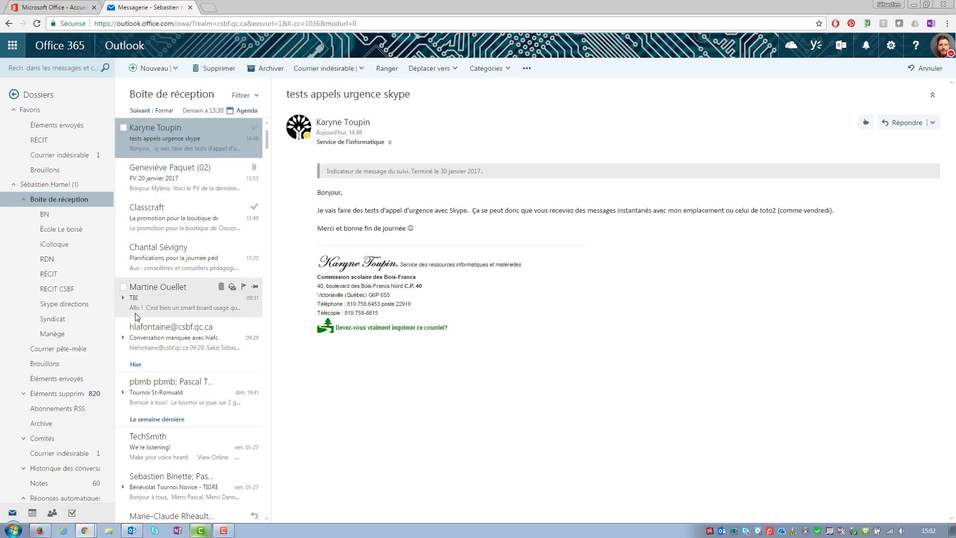
{"action": "left_click_drag", "start_coordinate": [110, 351], "coordinate": [102, 443]}
{"action": "scroll", "coordinate": [102, 443], "scroll_direction": "up", "scroll_amount": 5}
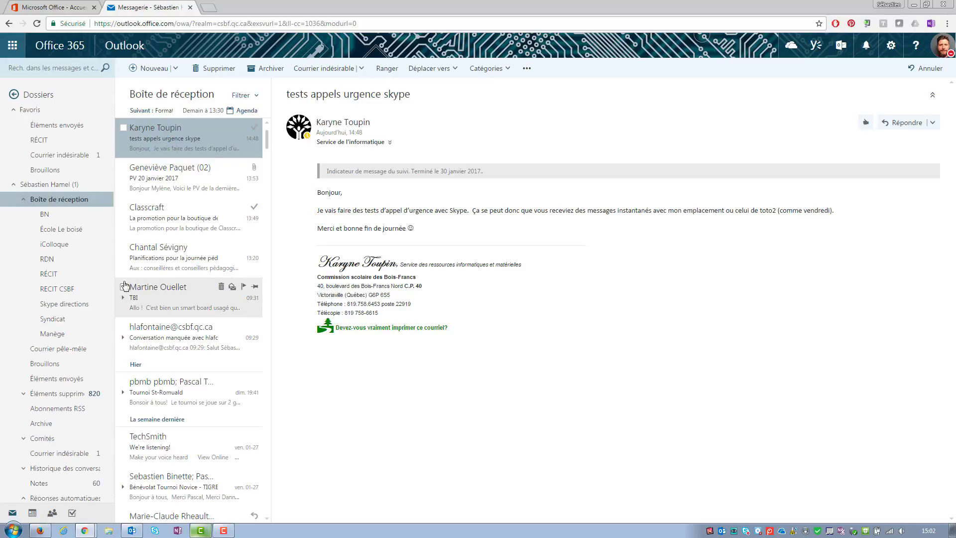